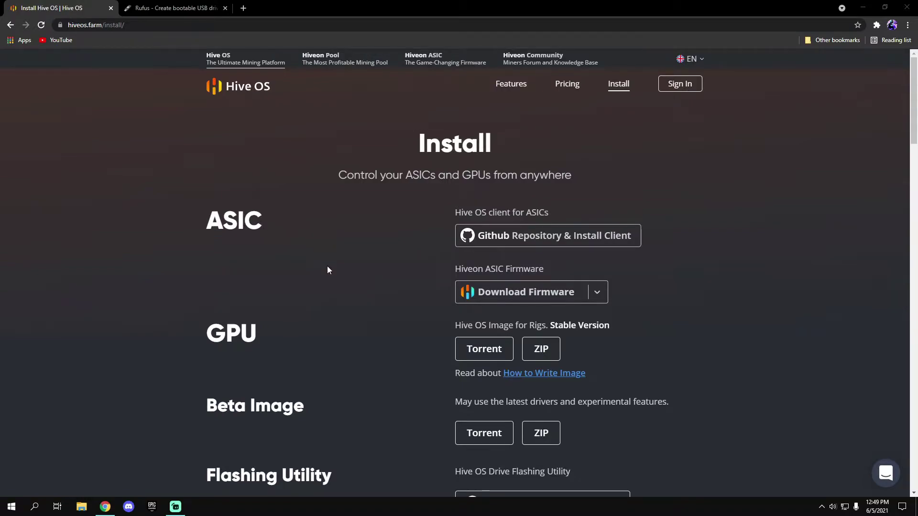
scroll(327, 266, "down", 1)
scroll(299, 275, "down", 1)
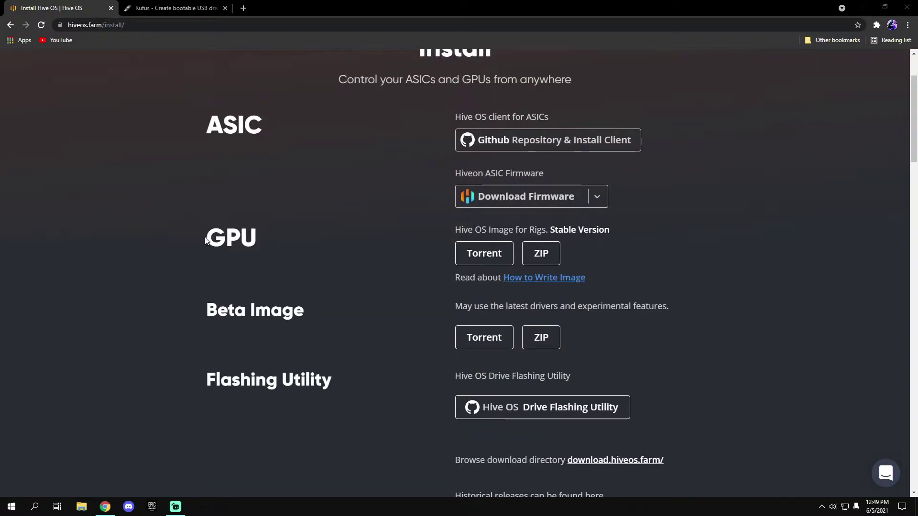
- Start downloading the stable Hive OS GPU image, then cancel the save
left_click_drag(209, 238, 299, 237)
left_click(299, 238)
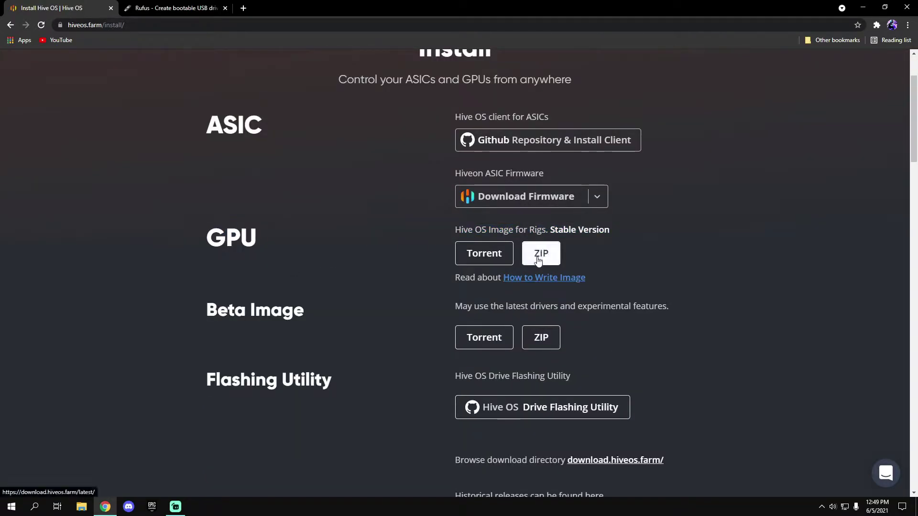
left_click(539, 260)
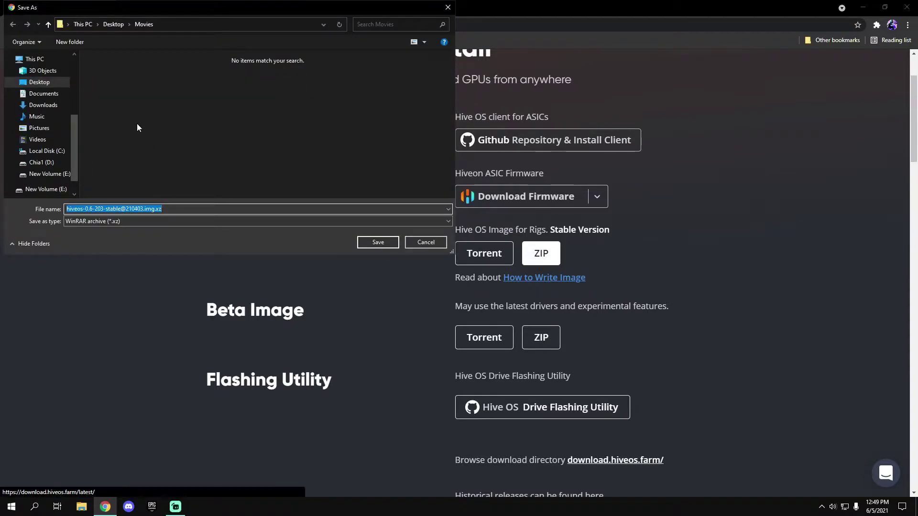
scroll(55, 115, "up", 3)
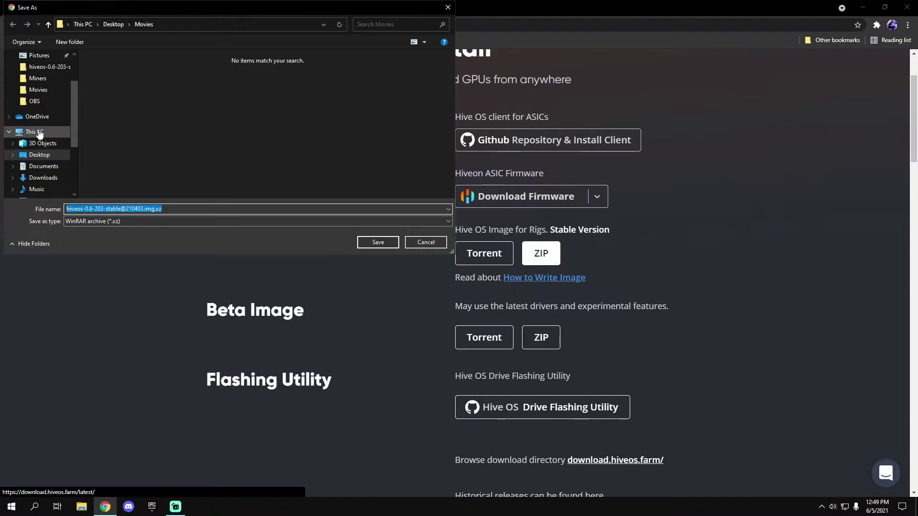
scroll(50, 132, "up", 2)
left_click(208, 138)
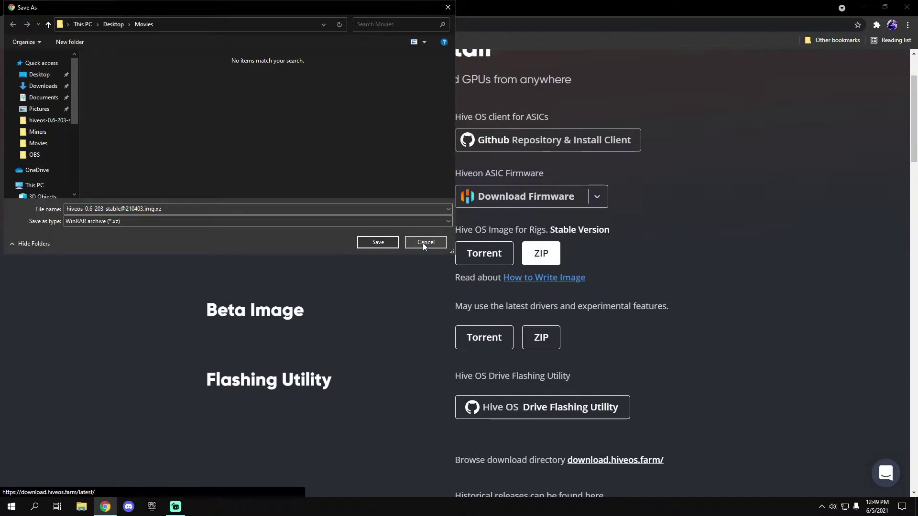
left_click(422, 243)
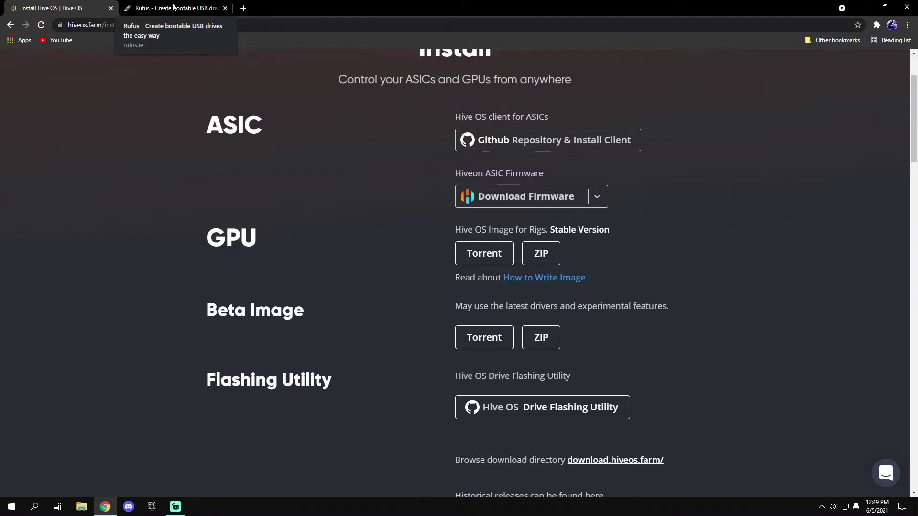
- Start the Rufus 3.14 download past the ad, cancel saving, and open File Explorer
left_click(173, 7)
scroll(174, 267, "down", 3)
scroll(174, 266, "down", 2)
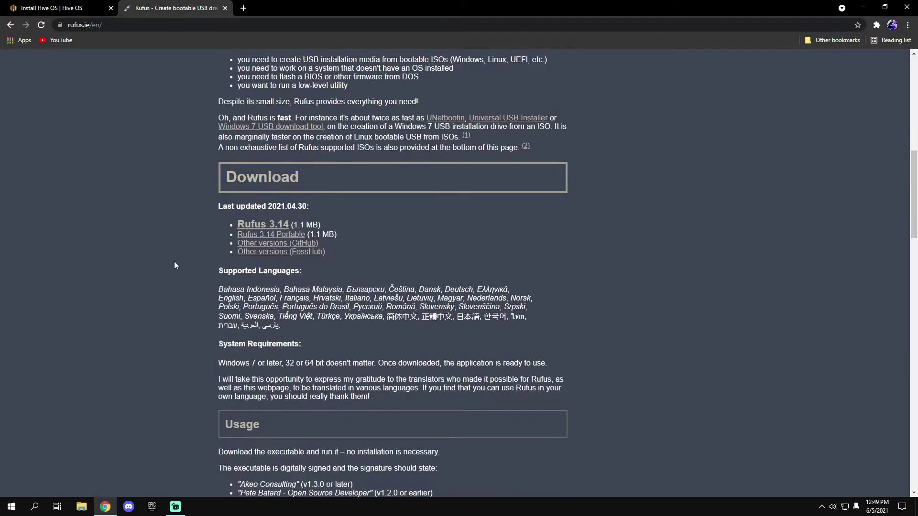
left_click(265, 226)
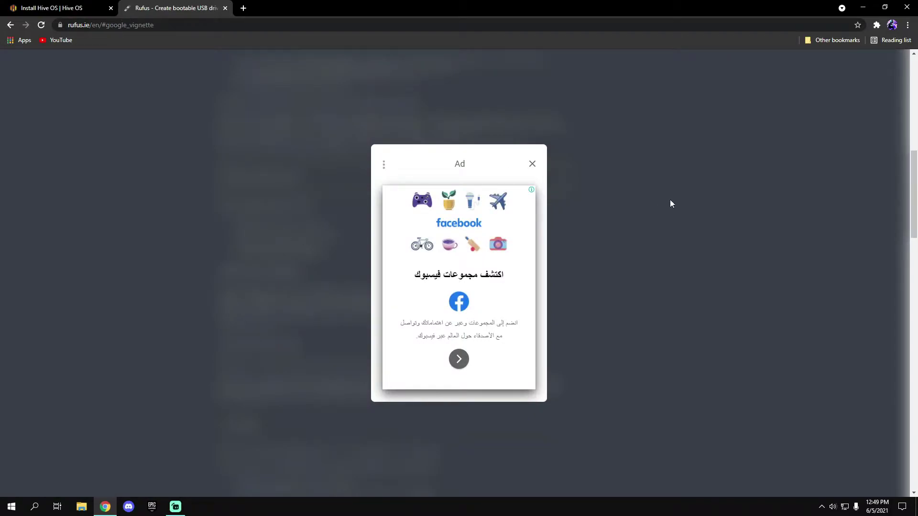
left_click(532, 164)
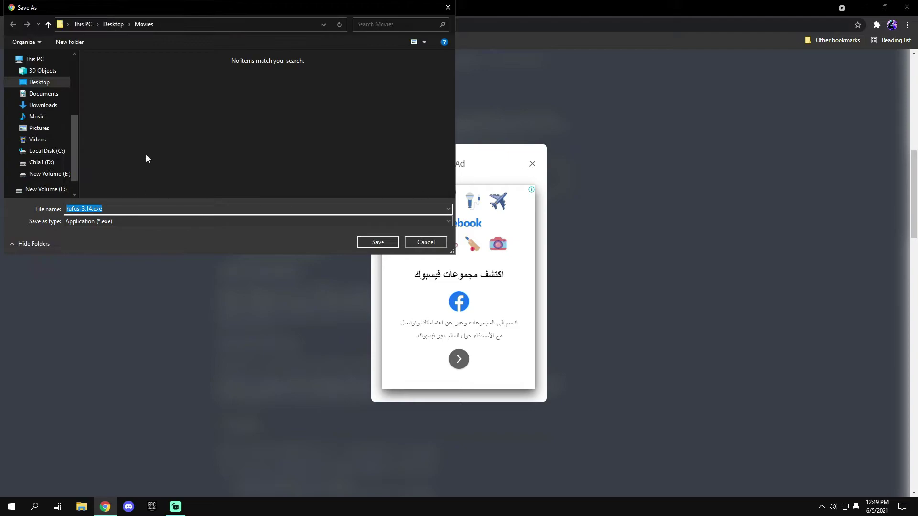
left_click(425, 243)
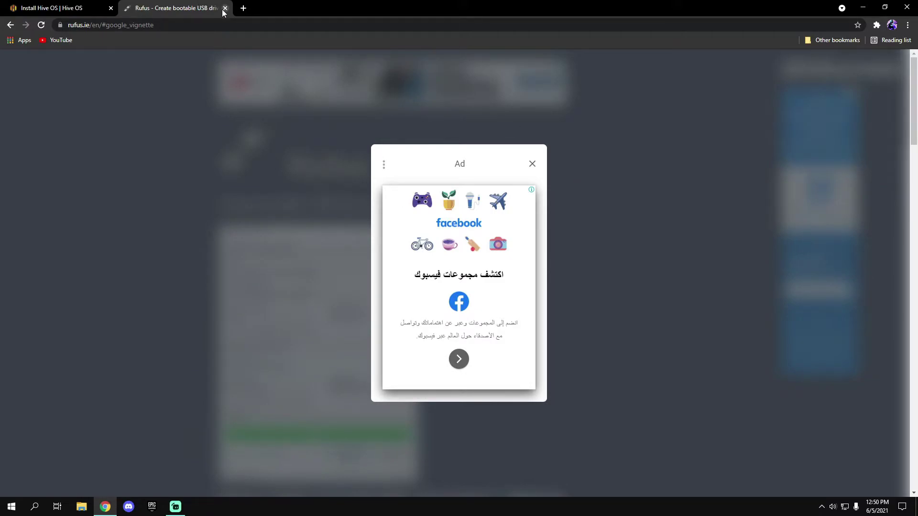
left_click(81, 506)
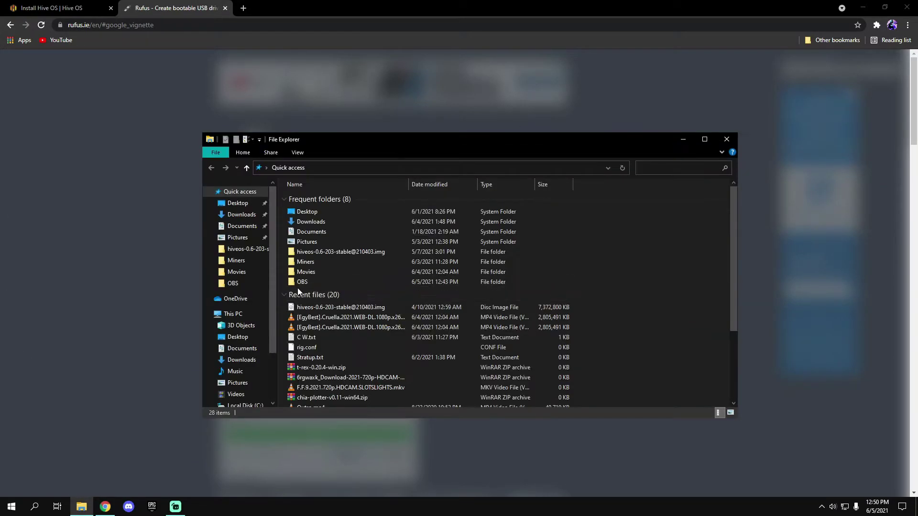
- Check the hiveos archive and extracted image folder in Downloads, then launch rufus-3.13.exe
left_click(243, 214)
scroll(387, 259, "down", 3)
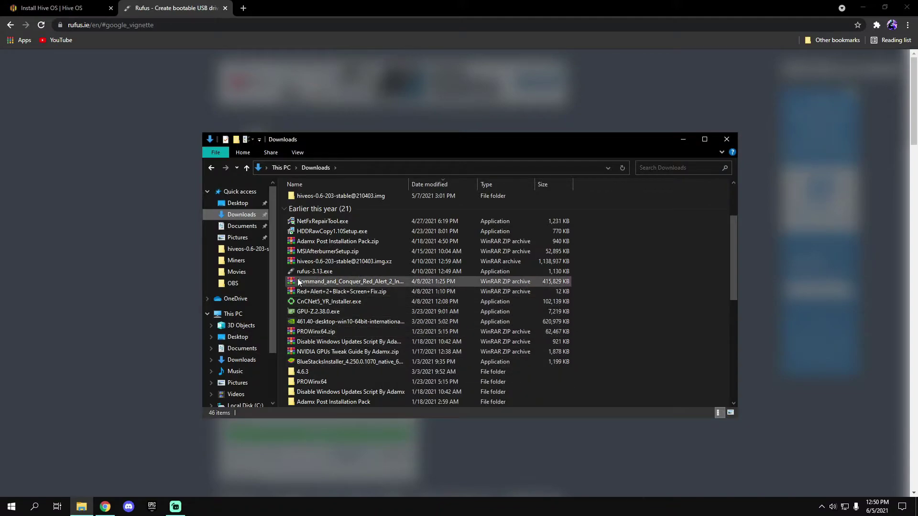
left_click(332, 266)
right_click(337, 262)
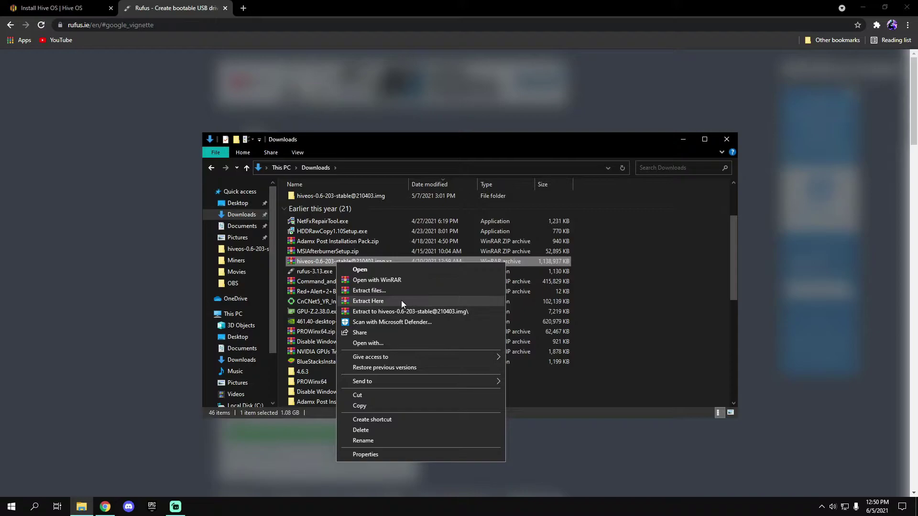
left_click(643, 265)
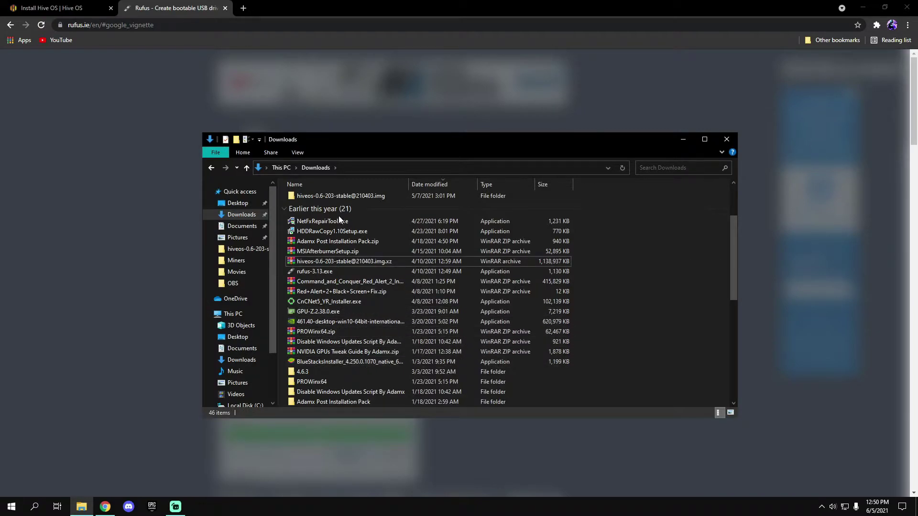
scroll(351, 245, "up", 3)
scroll(381, 268, "down", 10)
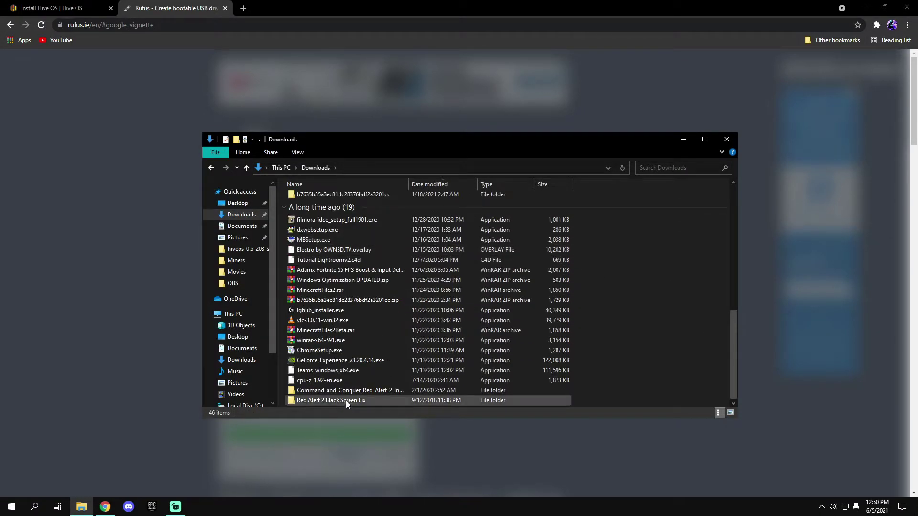
scroll(339, 379, "up", 2)
scroll(341, 345, "up", 2)
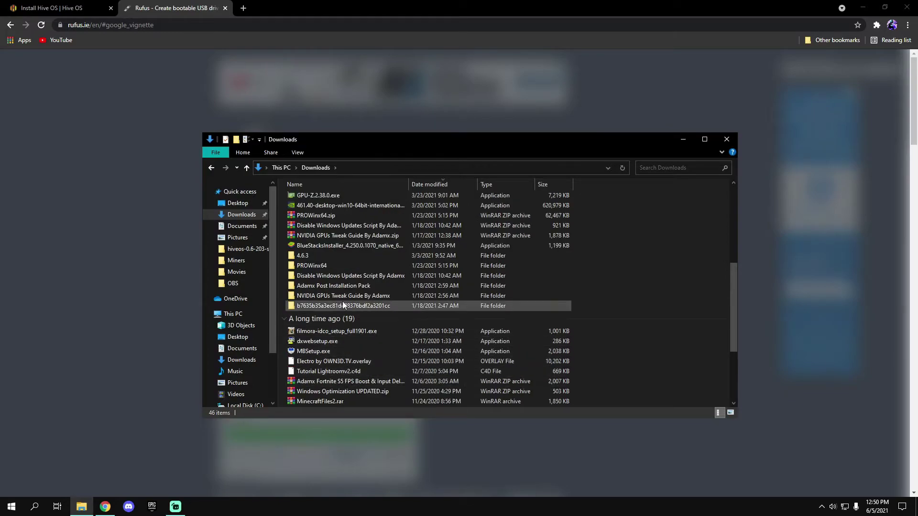
scroll(342, 301, "up", 2)
scroll(341, 301, "up", 1)
scroll(342, 302, "up", 2)
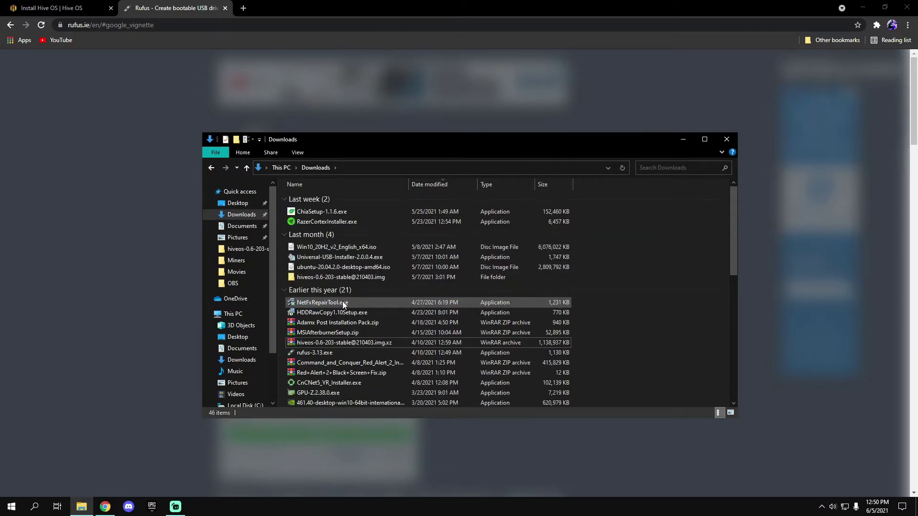
double_click(329, 278)
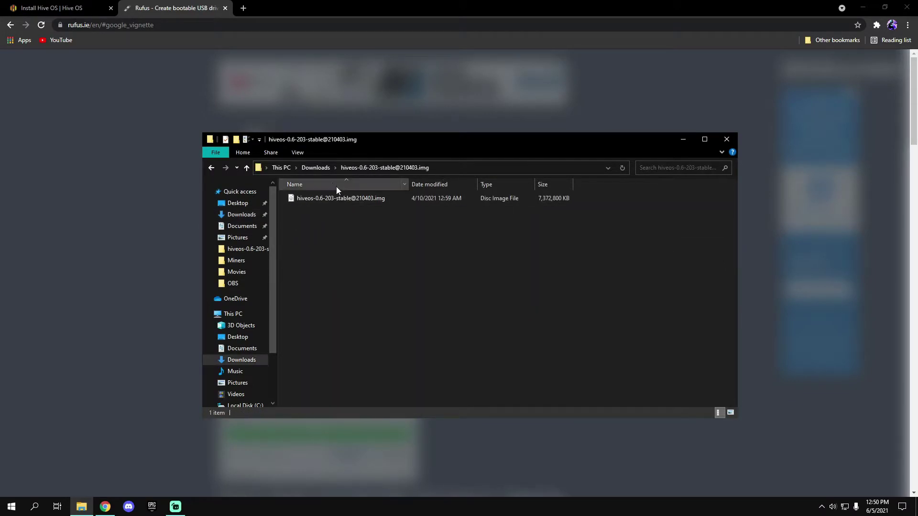
key("alt+Left")
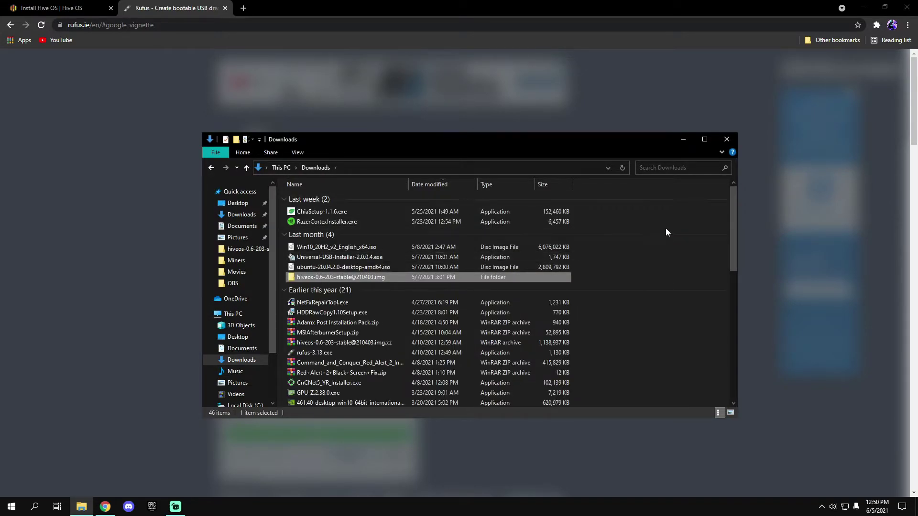
double_click(343, 352)
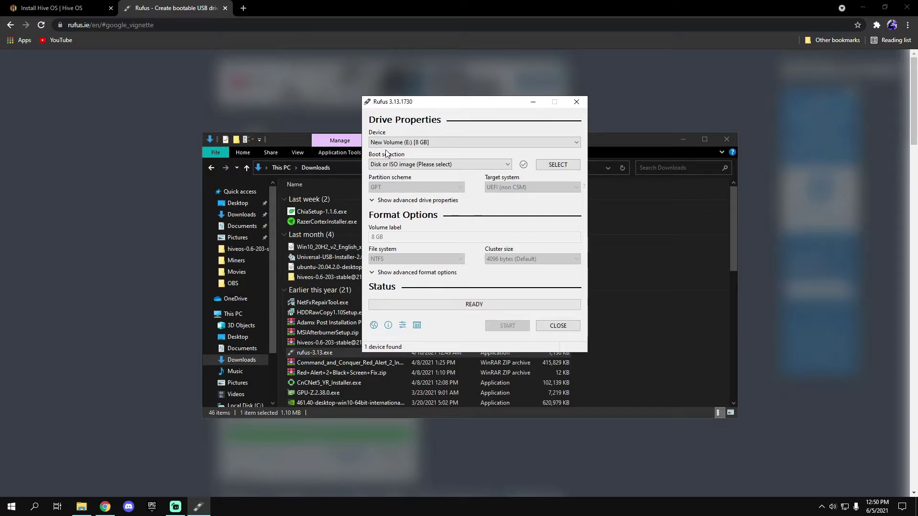
left_click(419, 143)
left_click(556, 167)
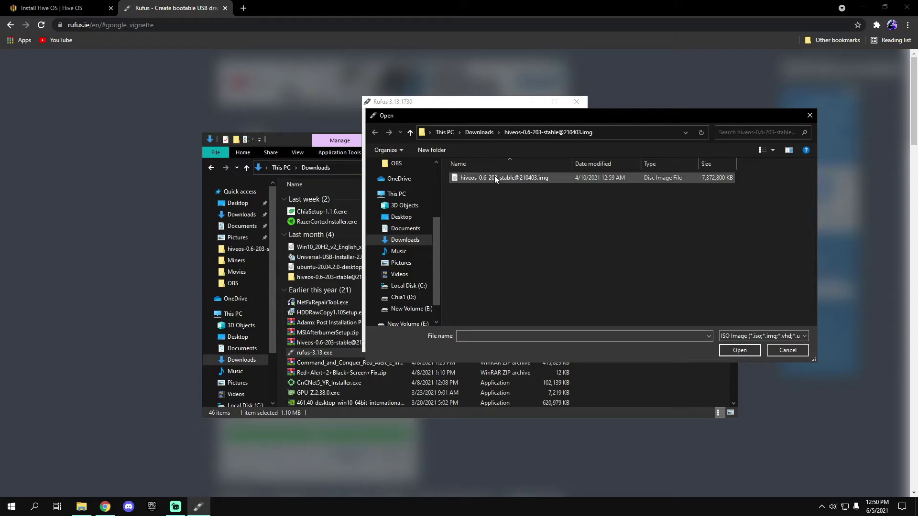
double_click(532, 180)
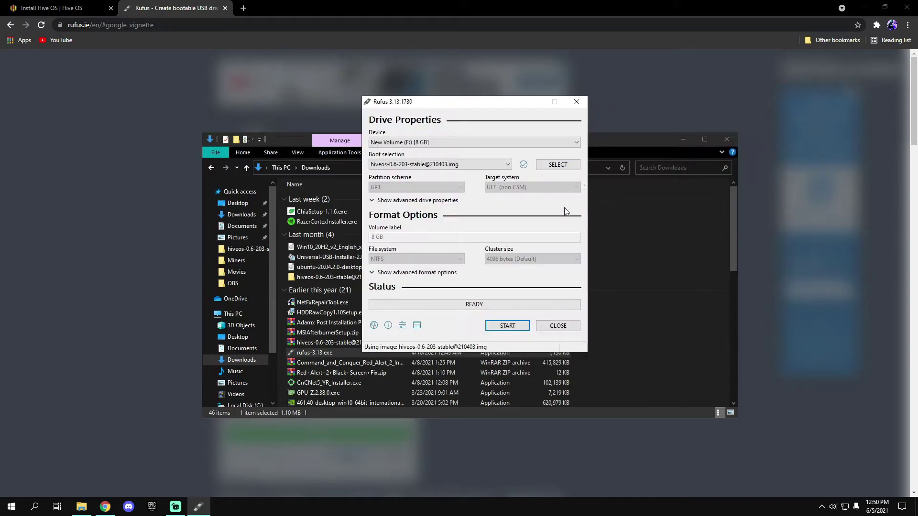
left_click(512, 329)
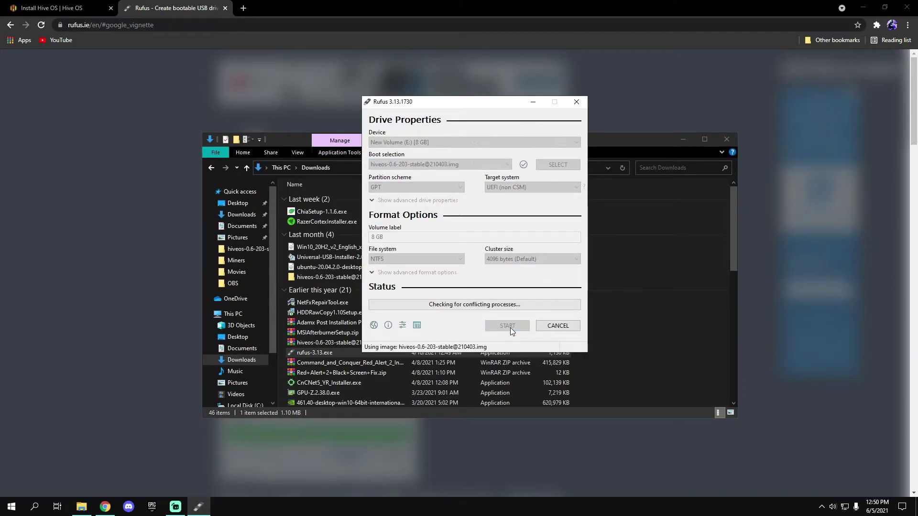
left_click(495, 289)
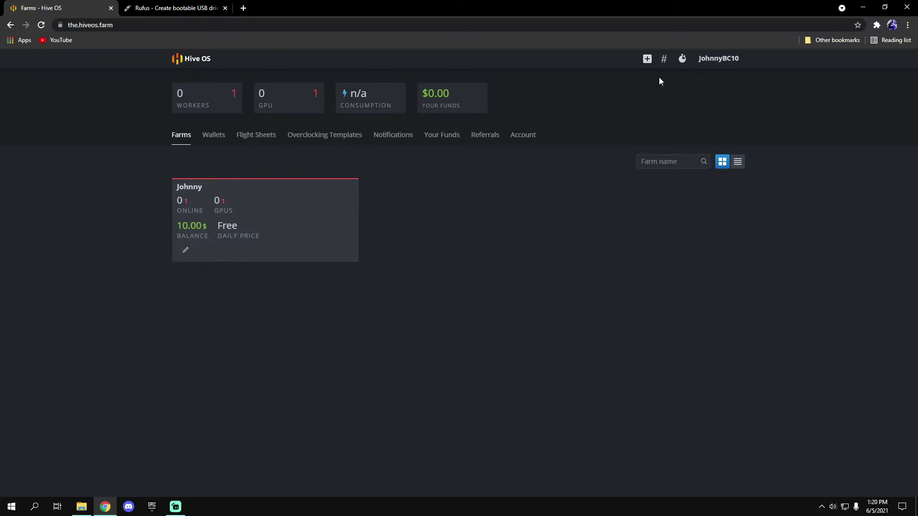
- Add a farm named 'farm2' and open its empty workers page
left_click(646, 59)
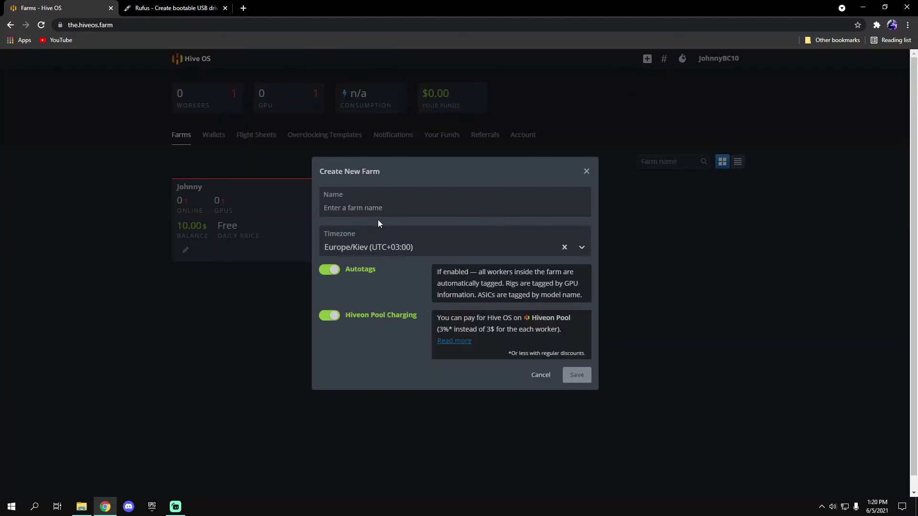
left_click(385, 207)
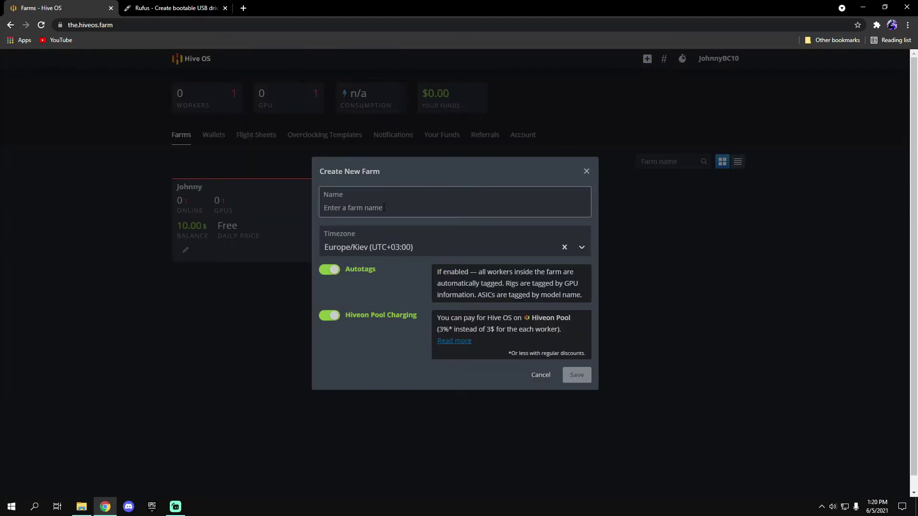
type("farm2")
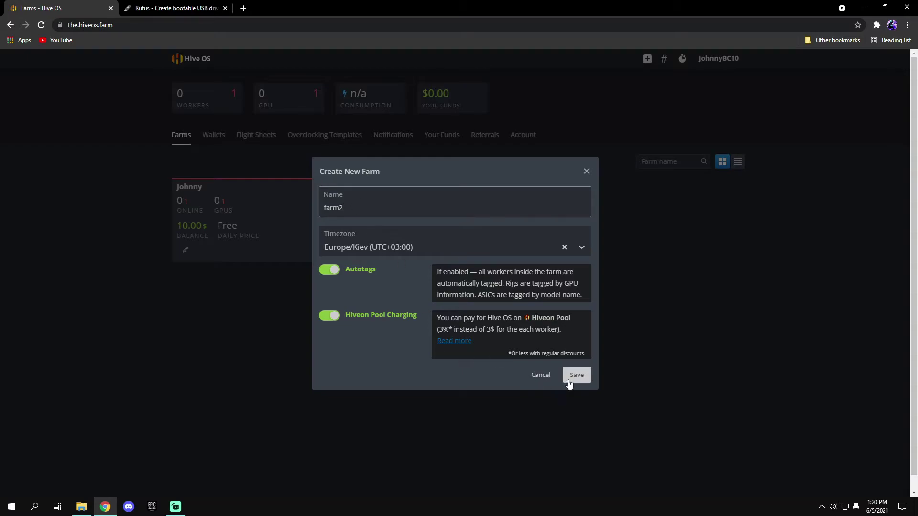
left_click(580, 376)
left_click(458, 228)
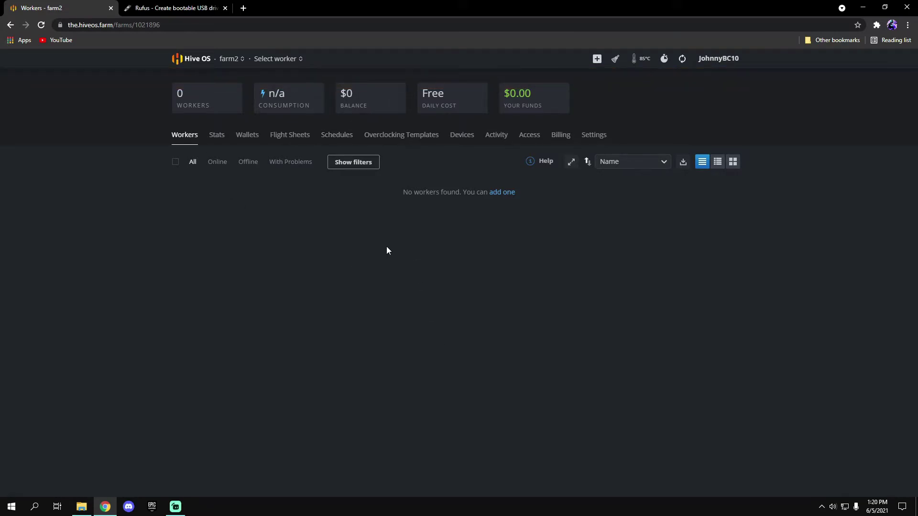
- Add a GPU worker named 'worker 1' to farm2
left_click(500, 193)
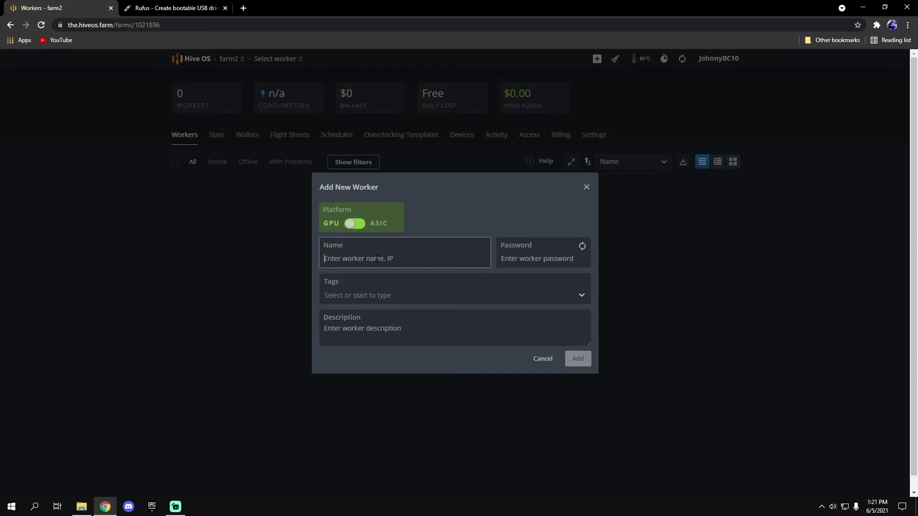
left_click(339, 223)
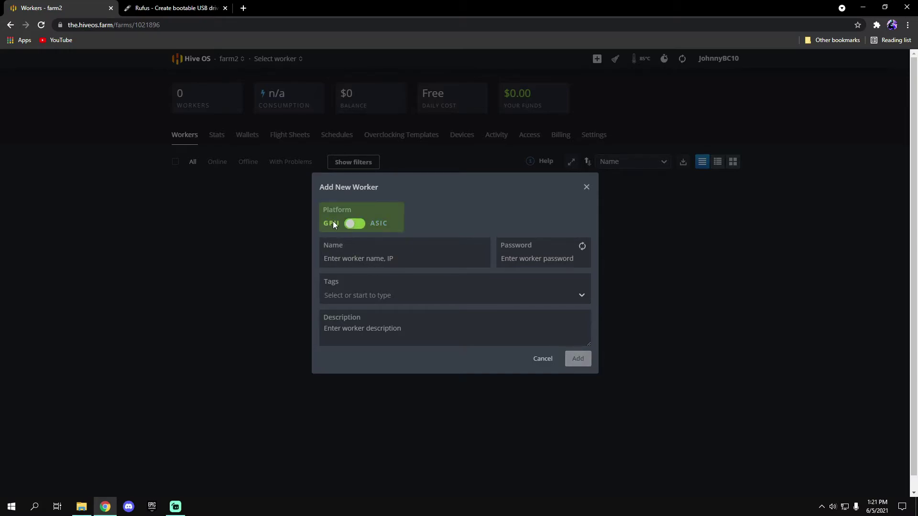
left_click(364, 256)
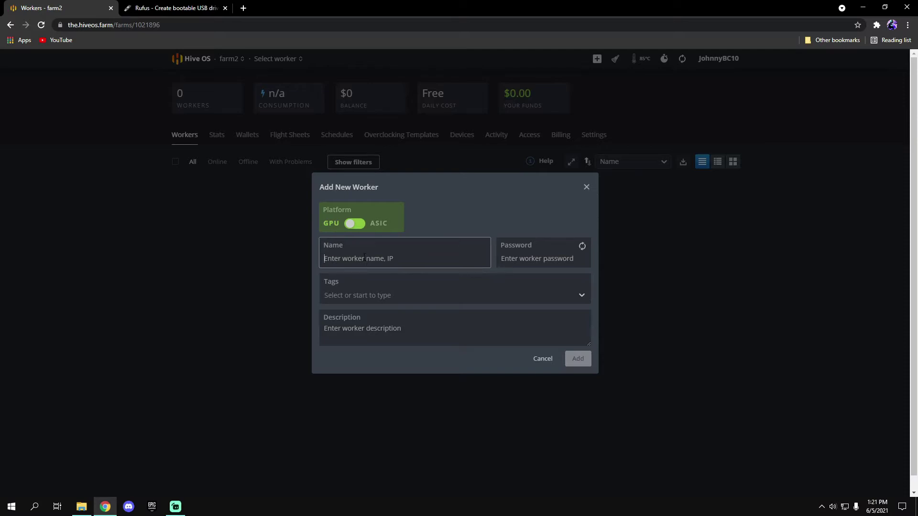
type("worker 1")
left_click(577, 361)
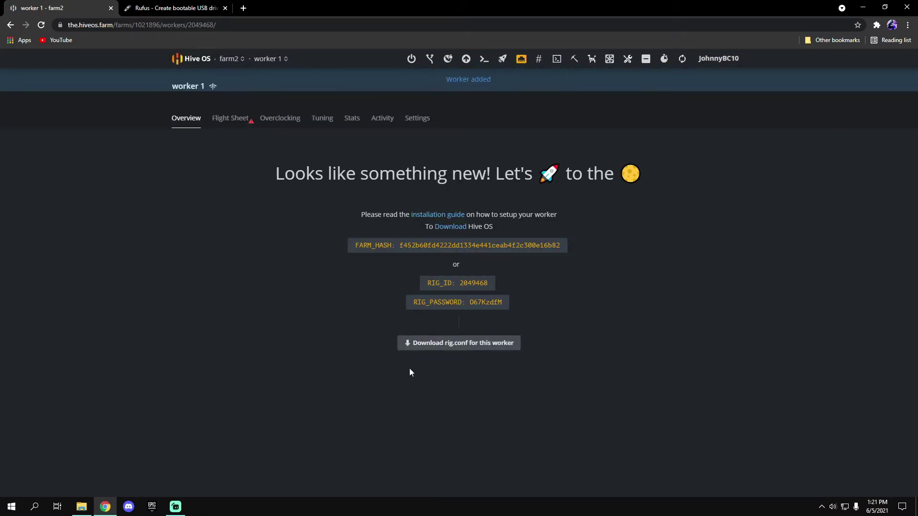
- Save worker 1's rig.conf to the HIVE (E:) drive, replacing the existing file
left_click(445, 346)
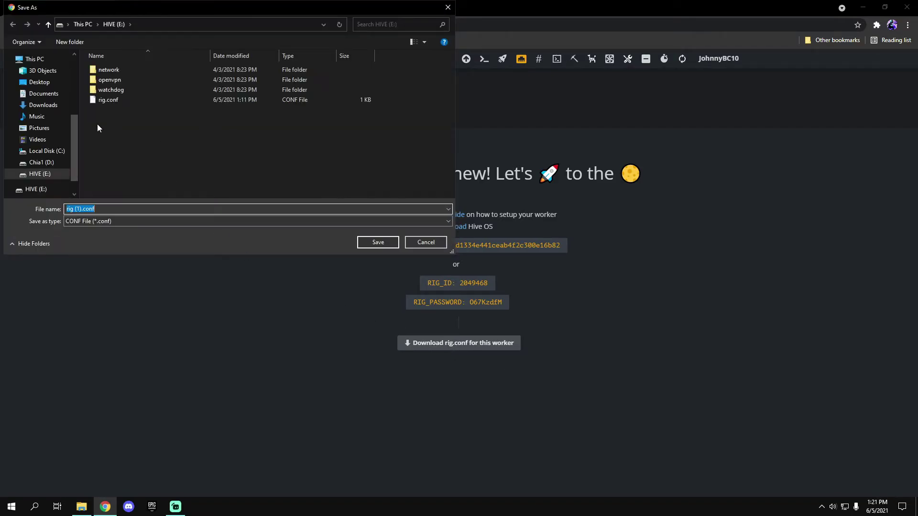
left_click(82, 208)
key("BackSpace")
key("BackSpace")
key("BackSpace")
key("BackSpace")
left_click(385, 244)
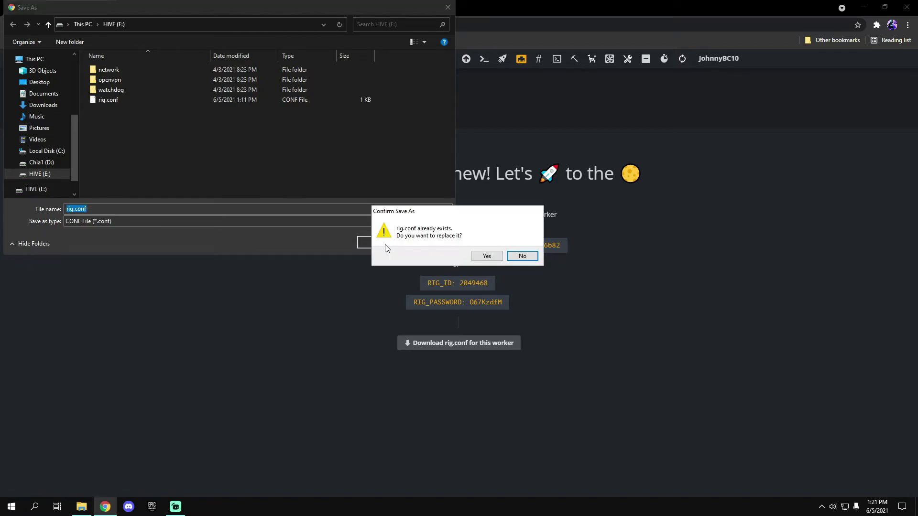
left_click(487, 257)
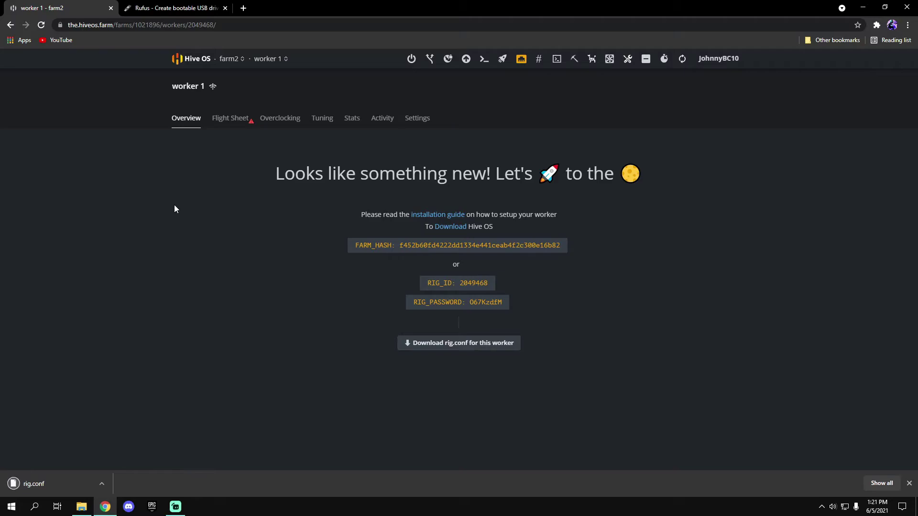
- Go from worker 1's flight sheet settings to flight sheet creation, which requires a wallet
left_click(229, 120)
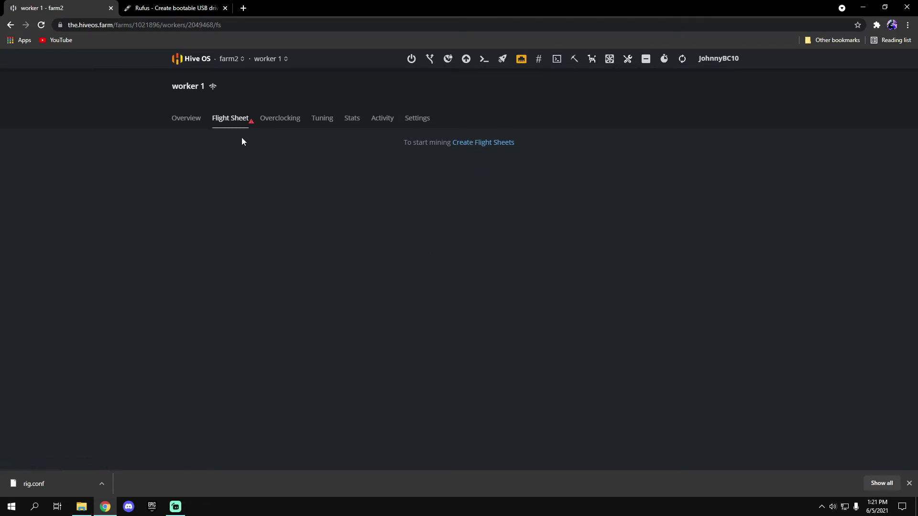
left_click(473, 143)
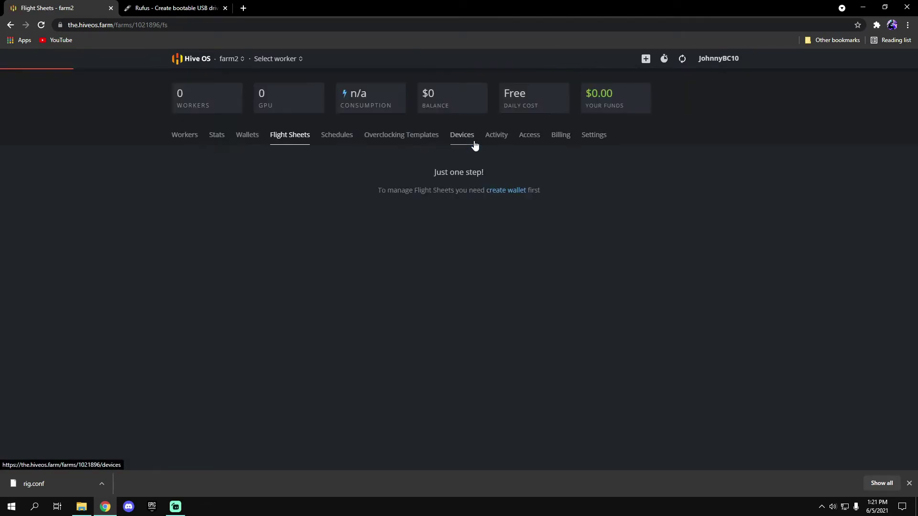
- Create an ETC wallet named 'etc trust' with the pasted address
left_click(507, 191)
left_click(359, 175)
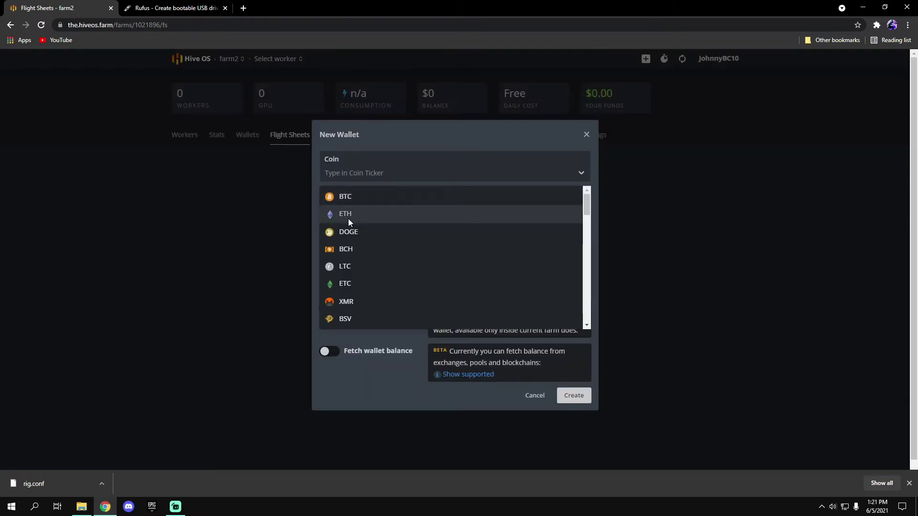
type("etc")
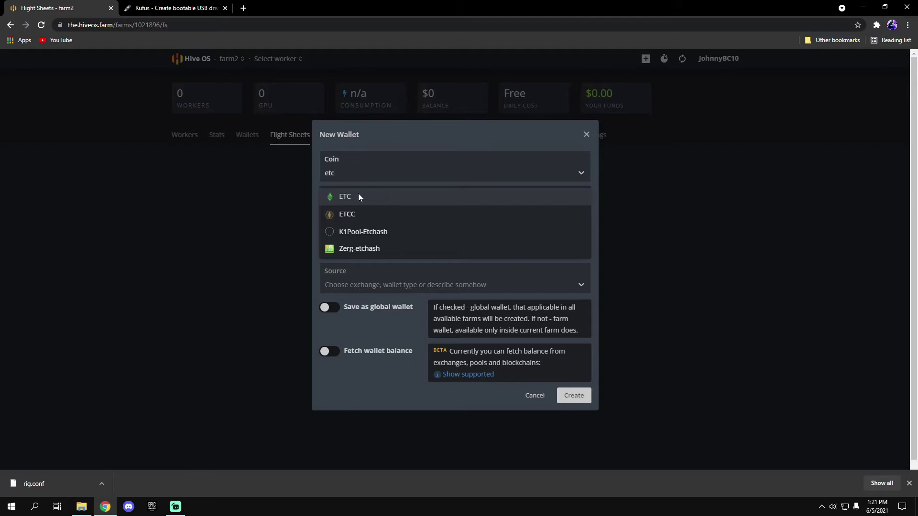
left_click(358, 195)
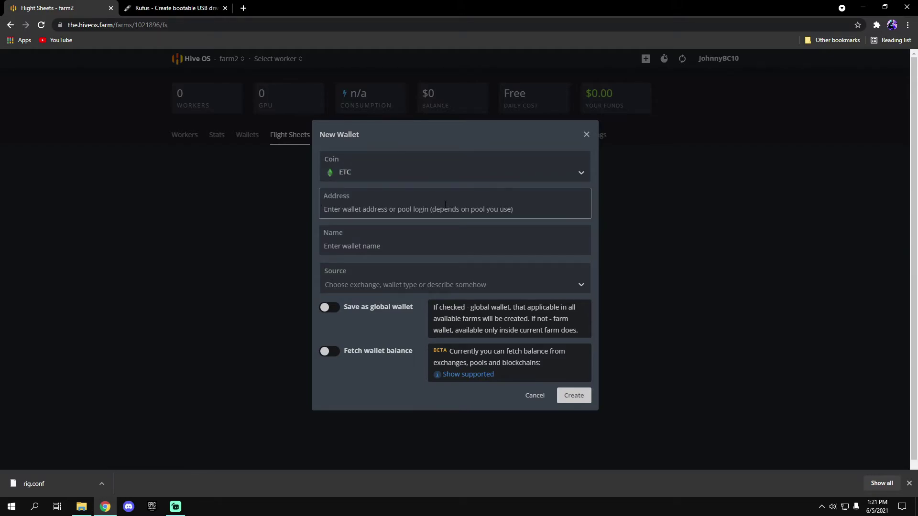
key("ctrl+v")
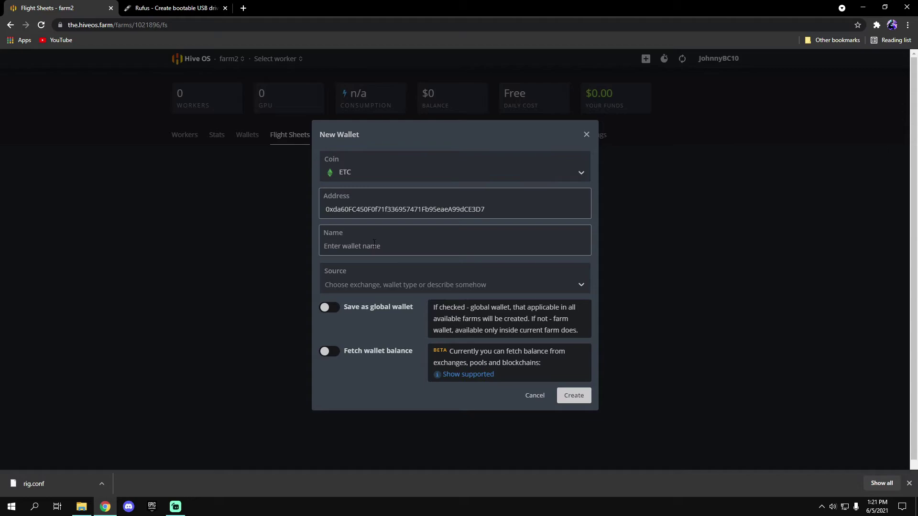
left_click(380, 246)
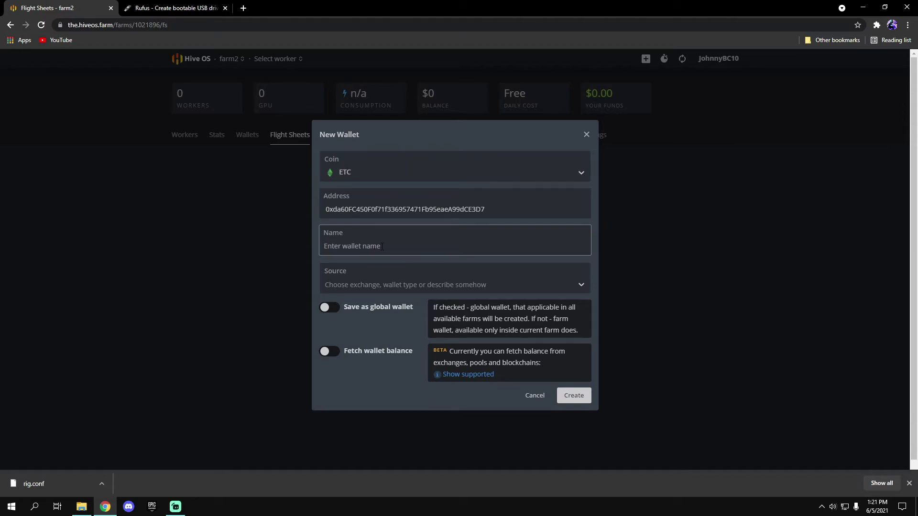
type("etc")
type(" trust")
left_click(573, 397)
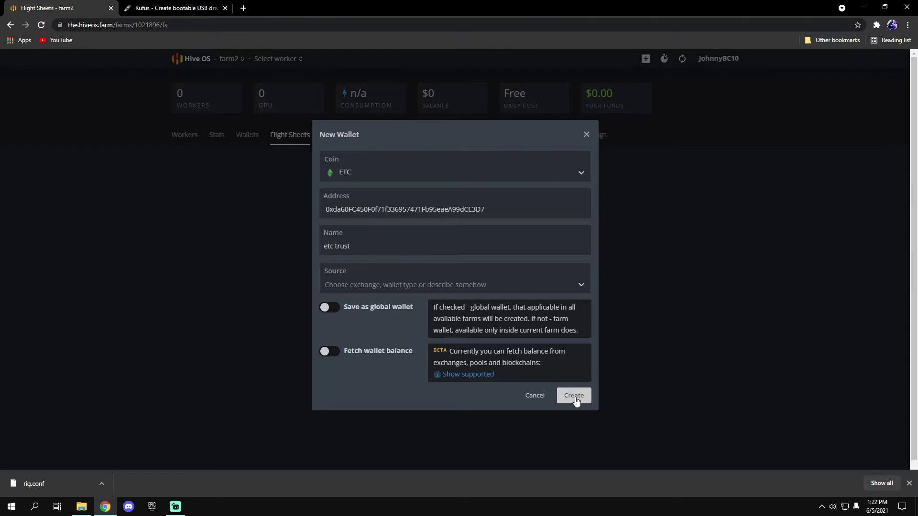
left_click(574, 395)
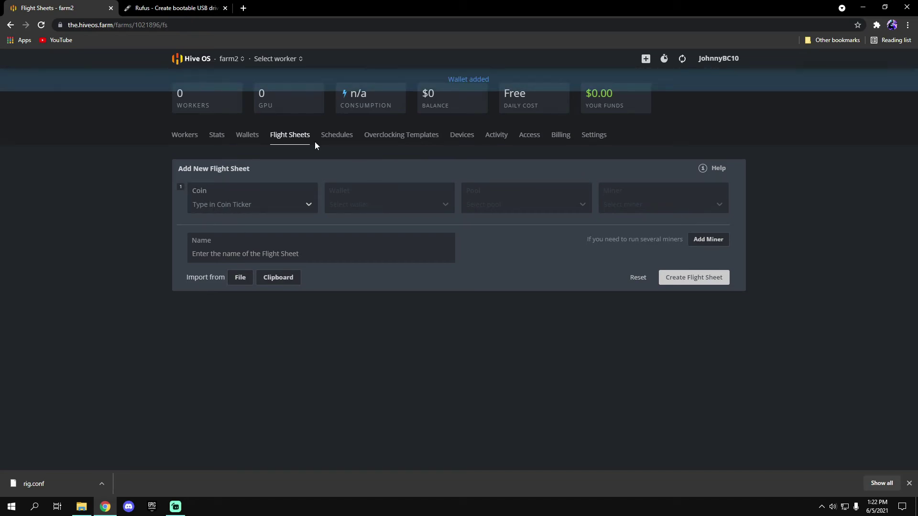
- Create an ETC flight sheet using the etc trust wallet, ethermine EU servers and T-Rex Miner
left_click(230, 202)
left_click(259, 227)
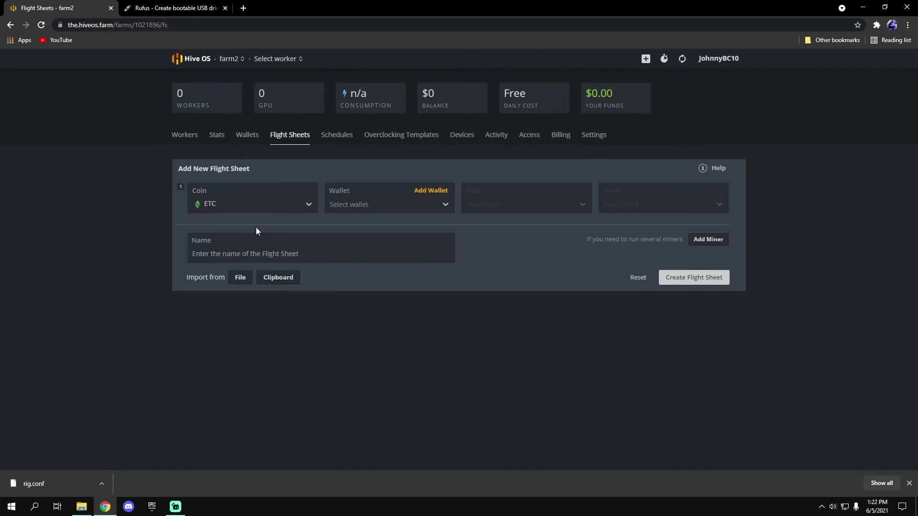
left_click(424, 207)
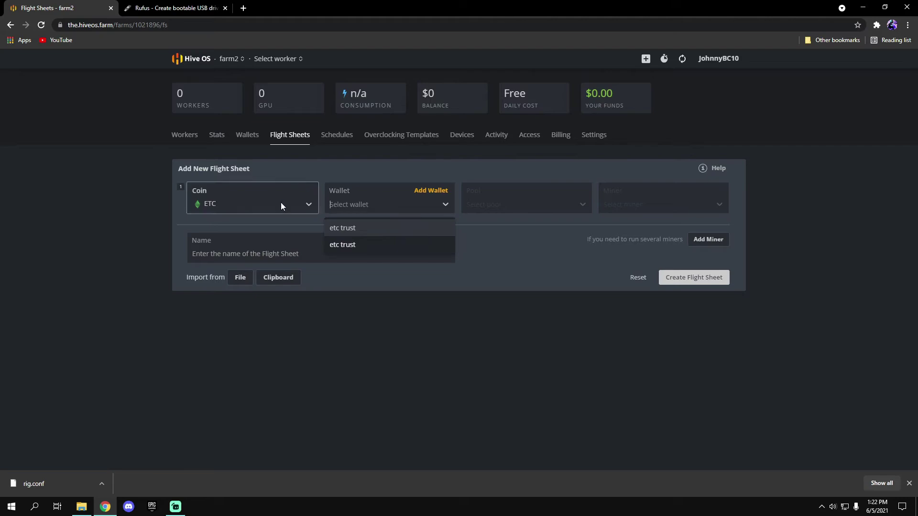
left_click(347, 228)
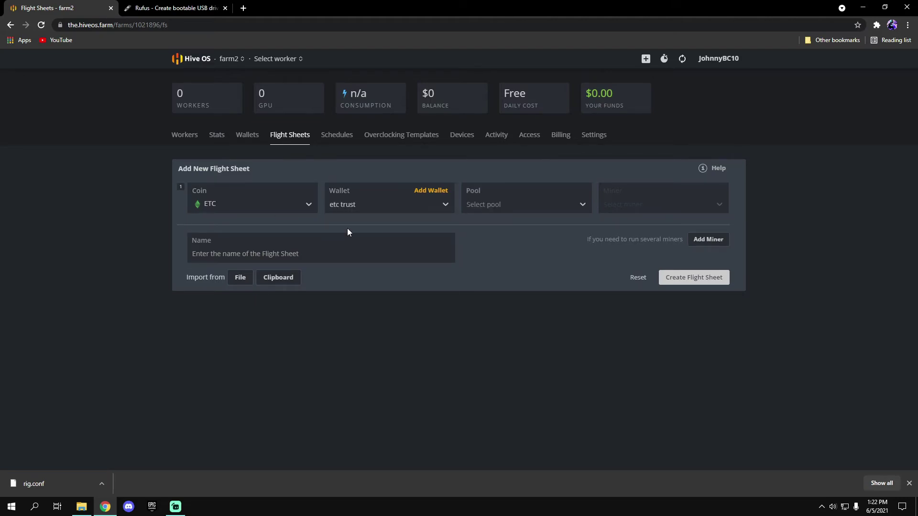
left_click(496, 200)
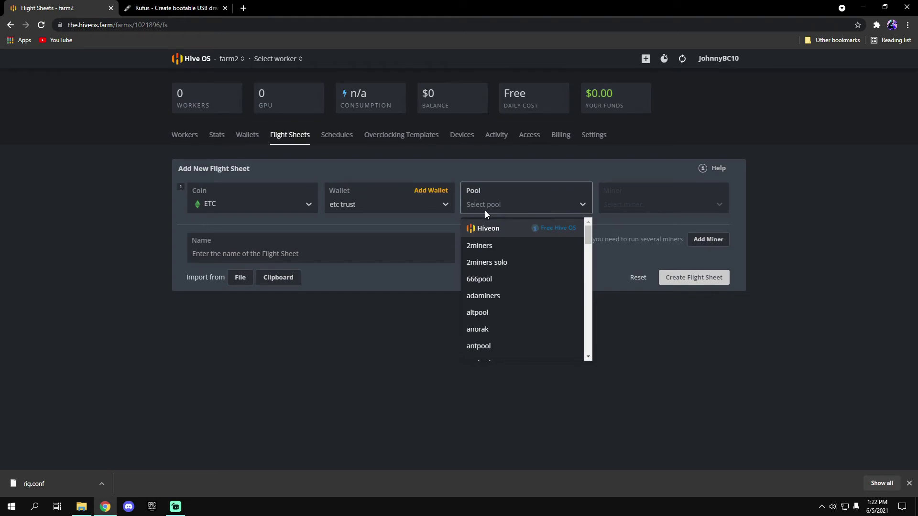
type("ethermin")
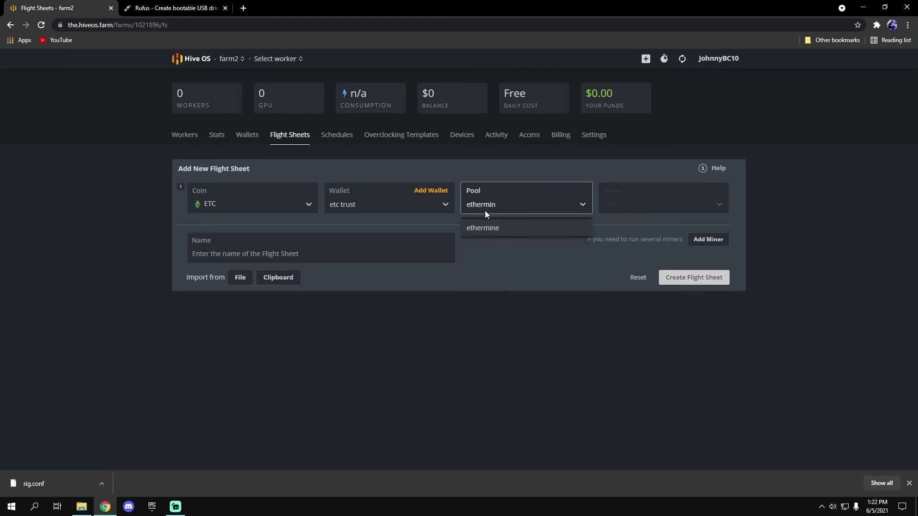
left_click(498, 228)
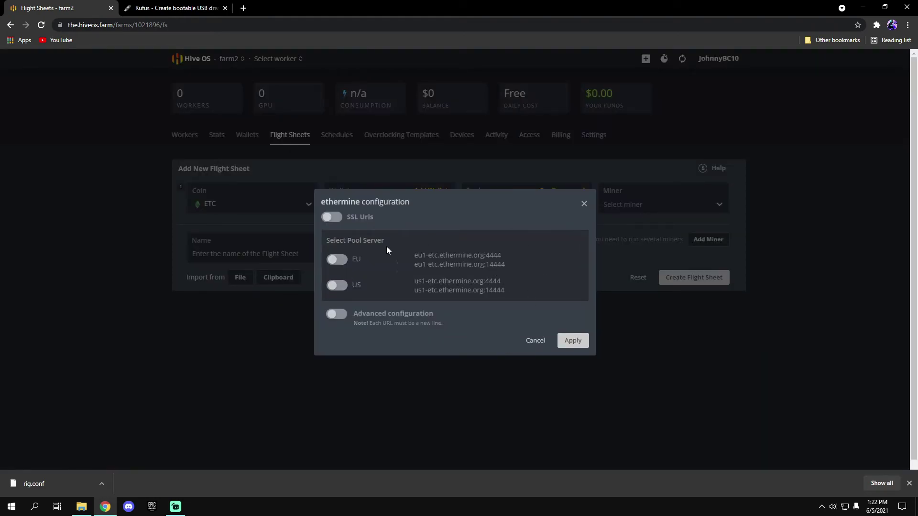
left_click(336, 260)
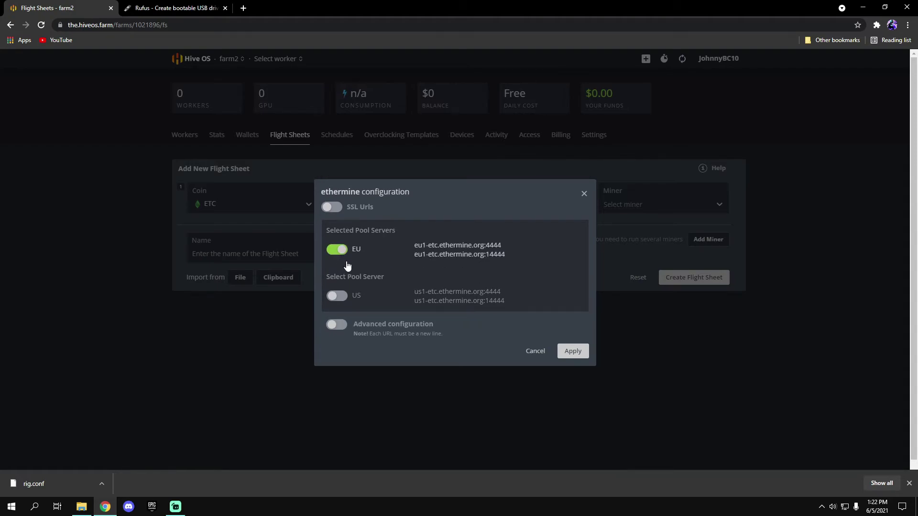
left_click(572, 353)
left_click(653, 210)
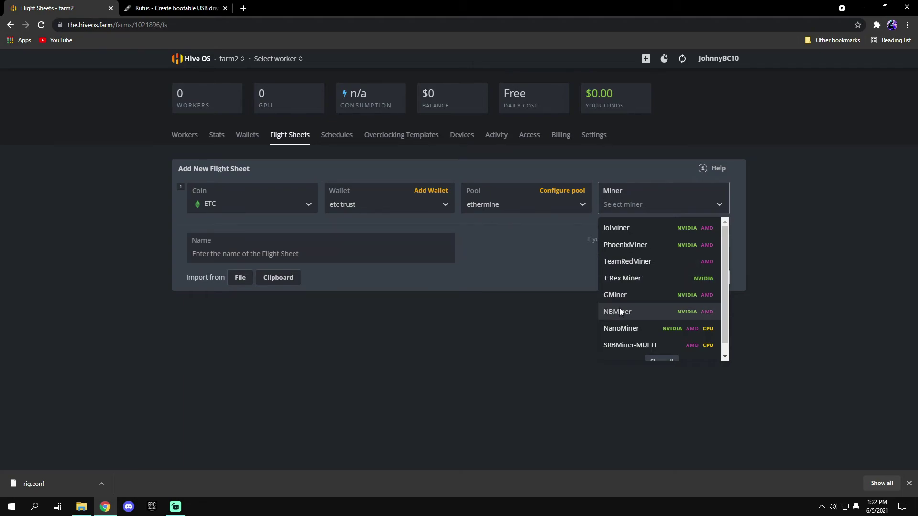
left_click(617, 277)
left_click(669, 280)
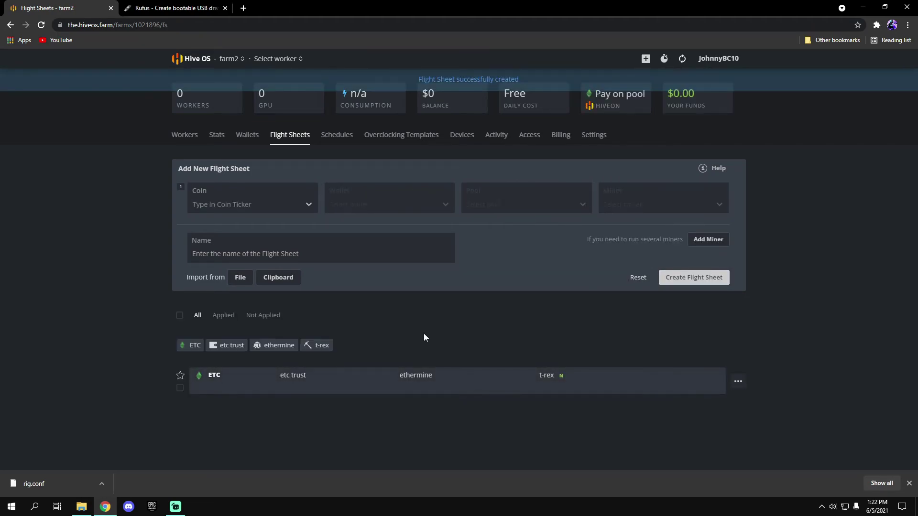
- View worker 1's flight sheet settings, then inspect the ETC flight sheet's options
left_click(184, 134)
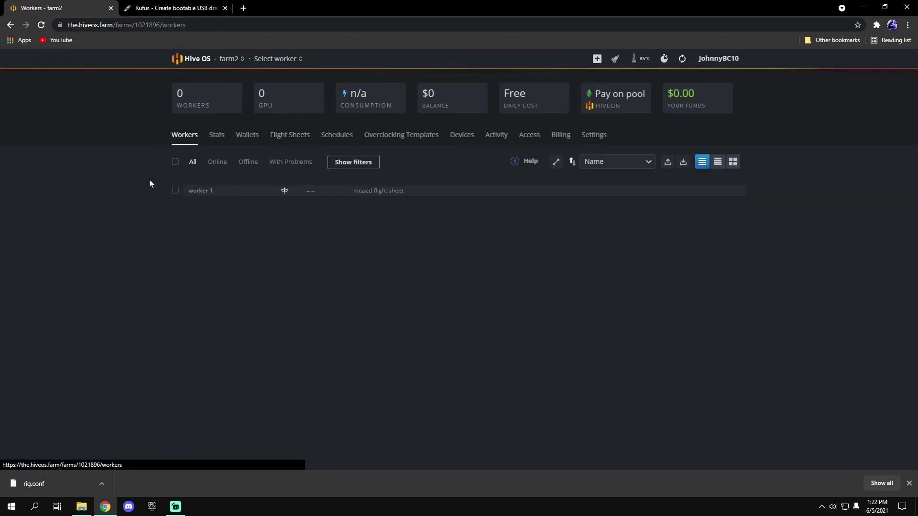
left_click(195, 191)
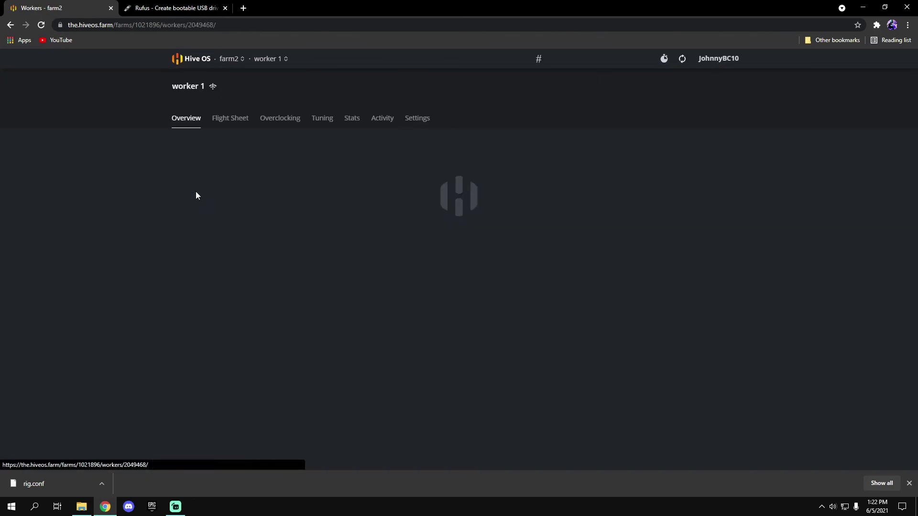
left_click(237, 123)
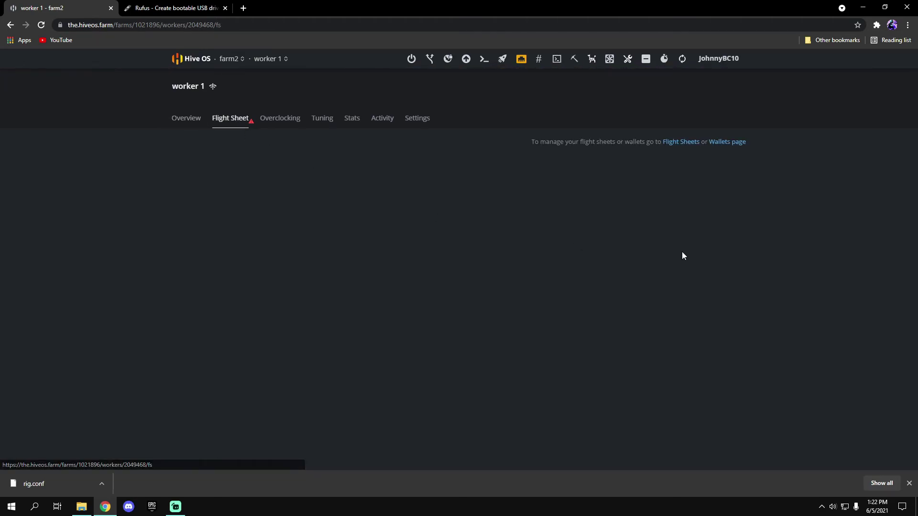
left_click(685, 143)
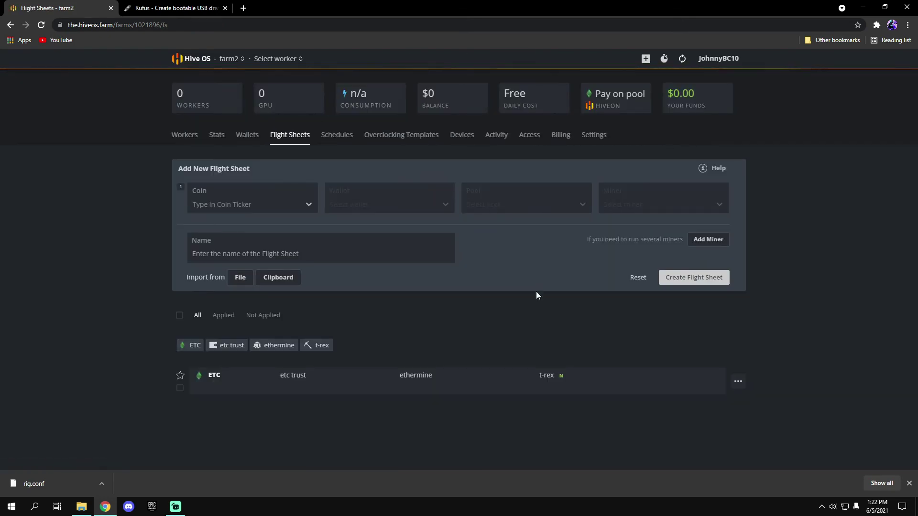
left_click(737, 381)
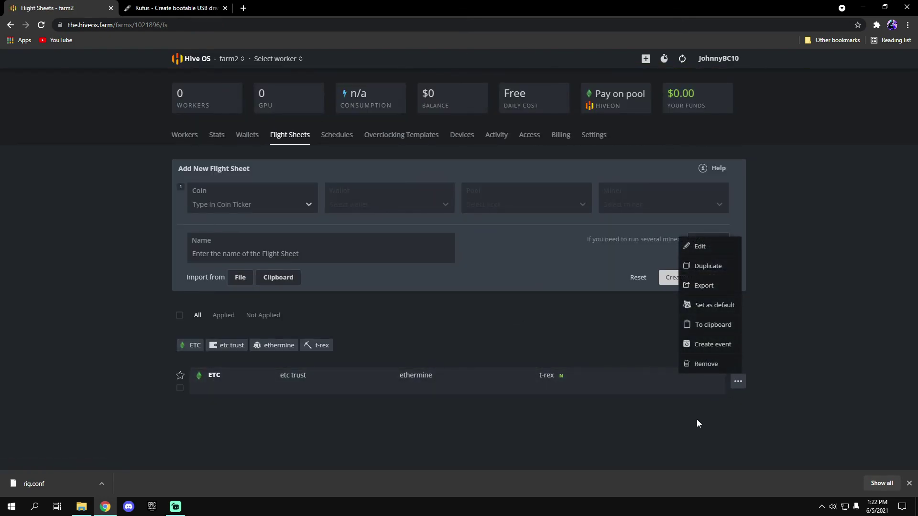
left_click(697, 423)
- Return to worker 1's flight sheet settings, then navigate back to the farms overview
left_click(185, 137)
left_click(204, 191)
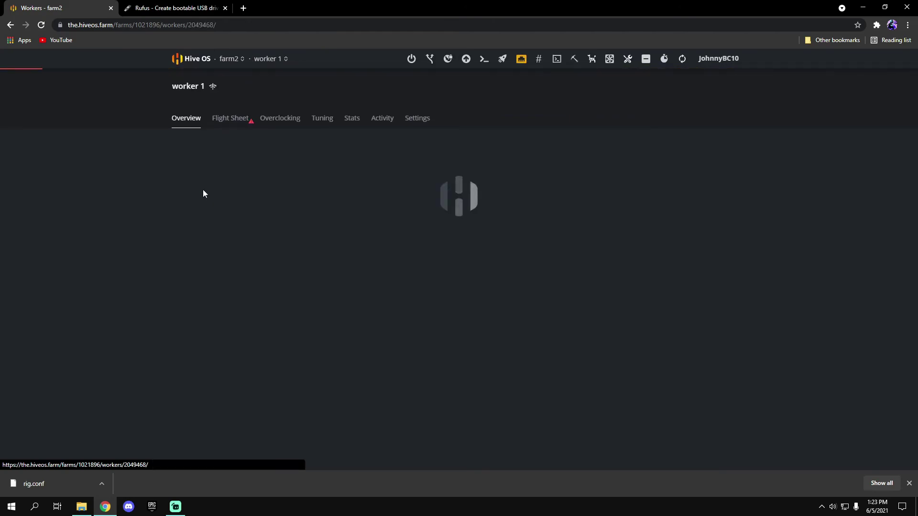
left_click(231, 121)
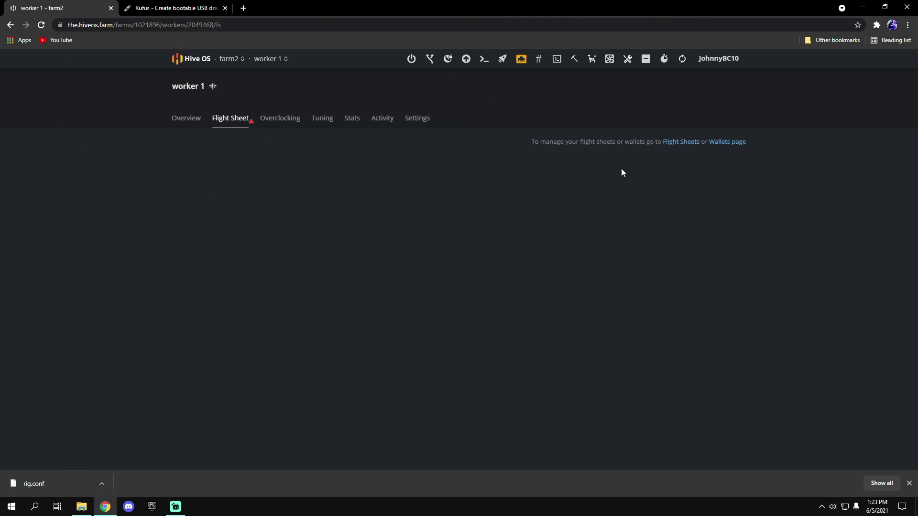
left_click(646, 187)
left_click(710, 212)
- Check Rig1's ETC Trust flight sheet in the Johnny farm and dismiss the download bar
left_click(202, 62)
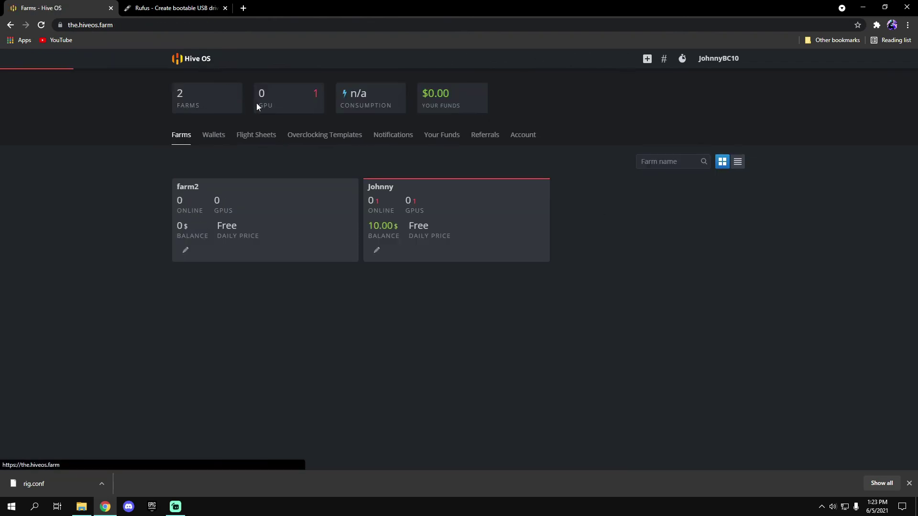
left_click(417, 235)
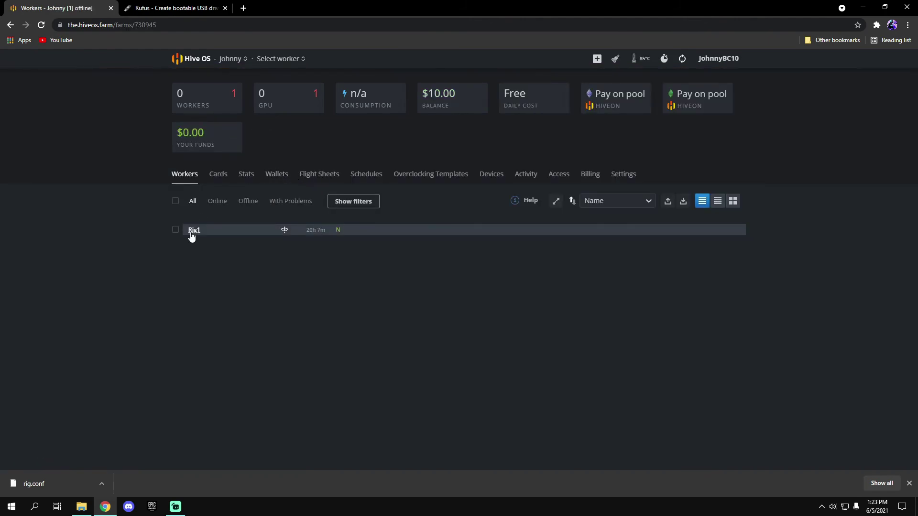
left_click(194, 229)
left_click(228, 162)
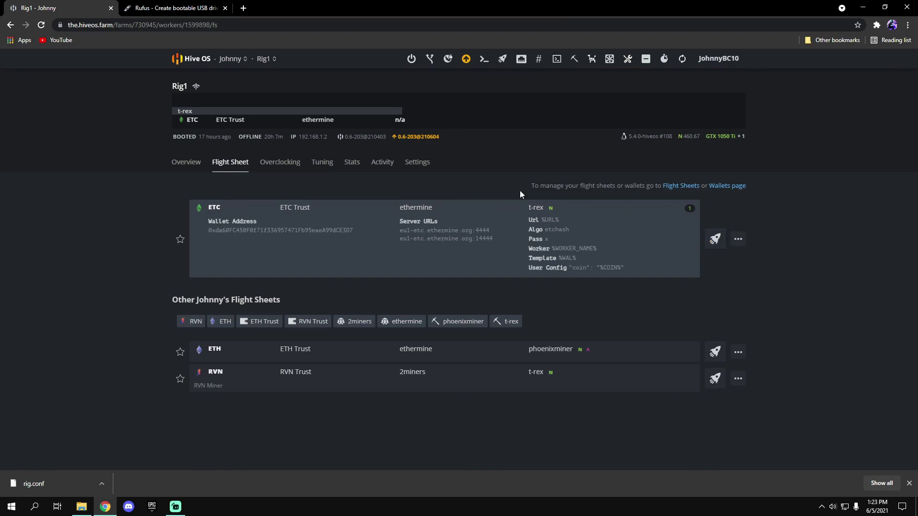
left_click(177, 173)
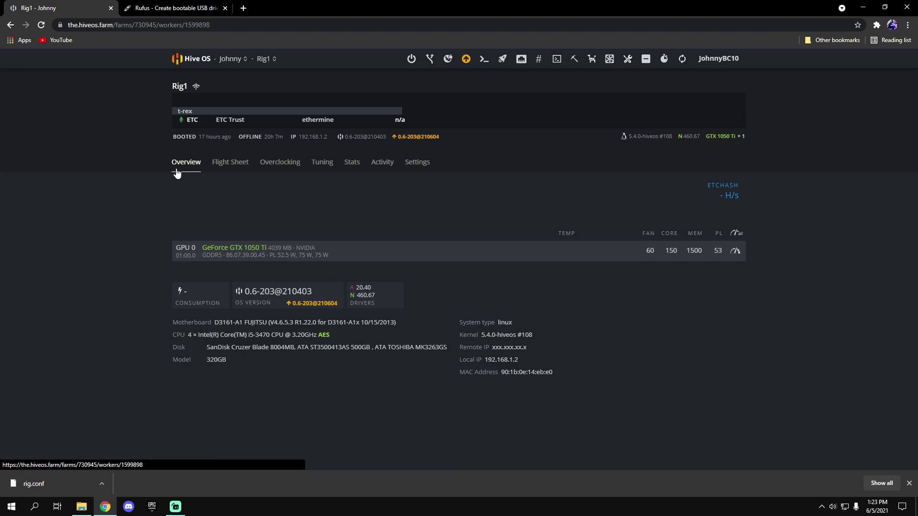
left_click(908, 484)
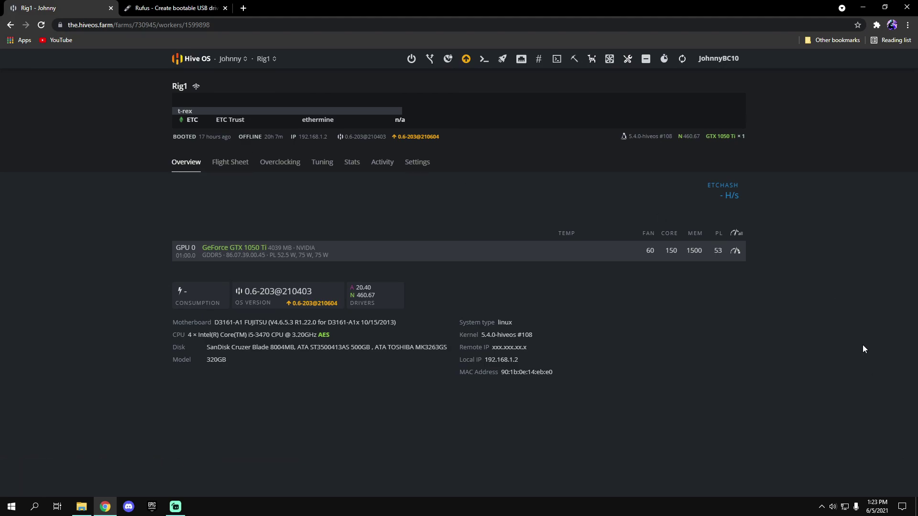